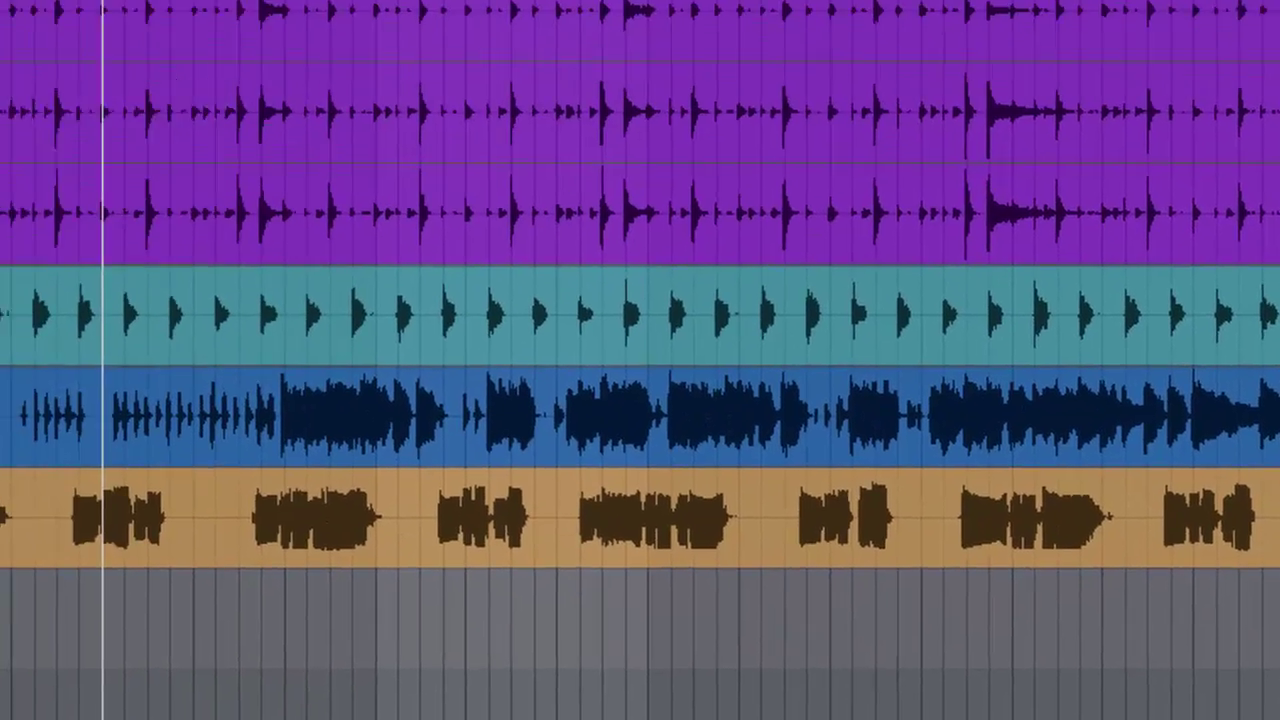
- Check Precount in Metronome Setup so recording starts after a count-in
{"action": "left_click", "coordinate": [387, 664]}
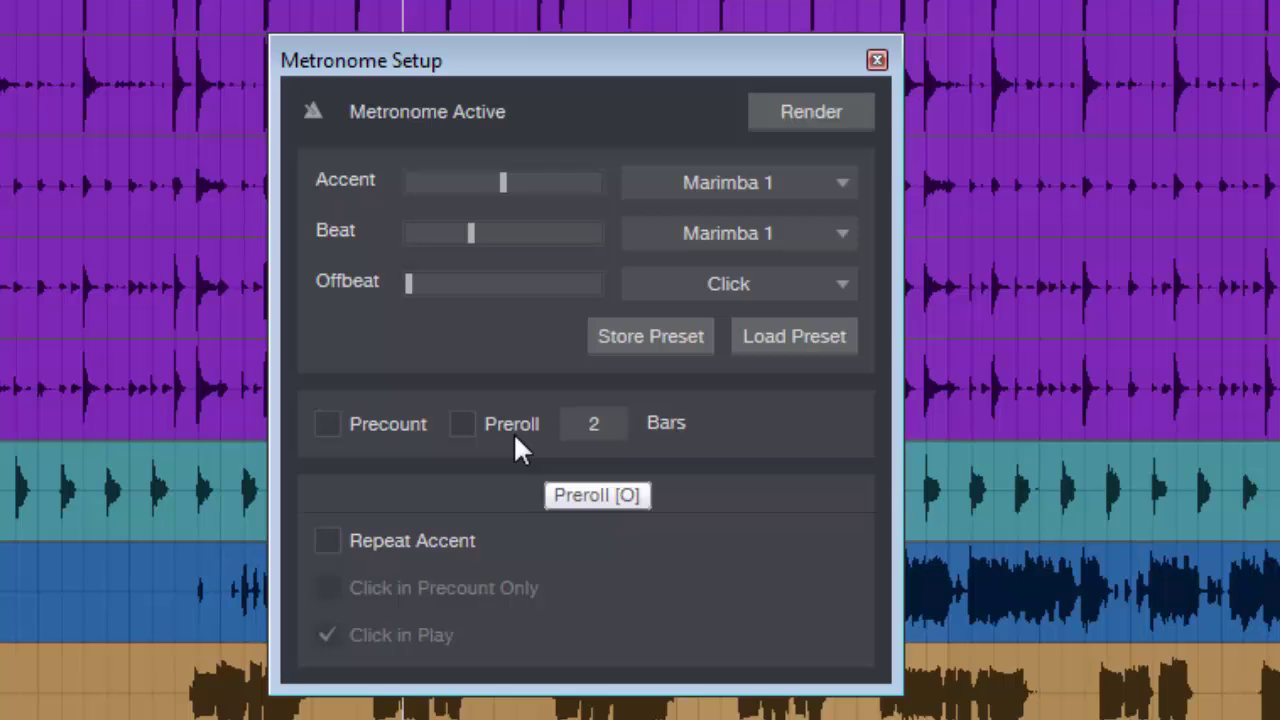
{"action": "left_click", "coordinate": [327, 424]}
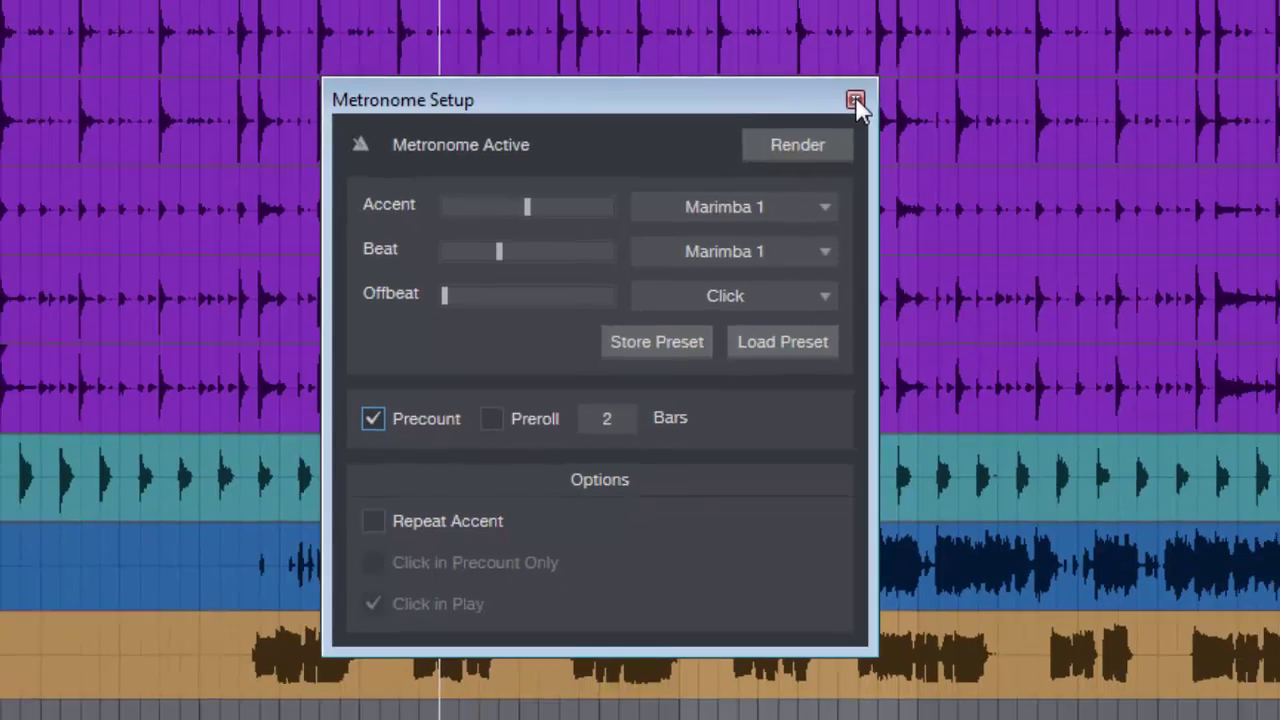
{"action": "left_click", "coordinate": [877, 61]}
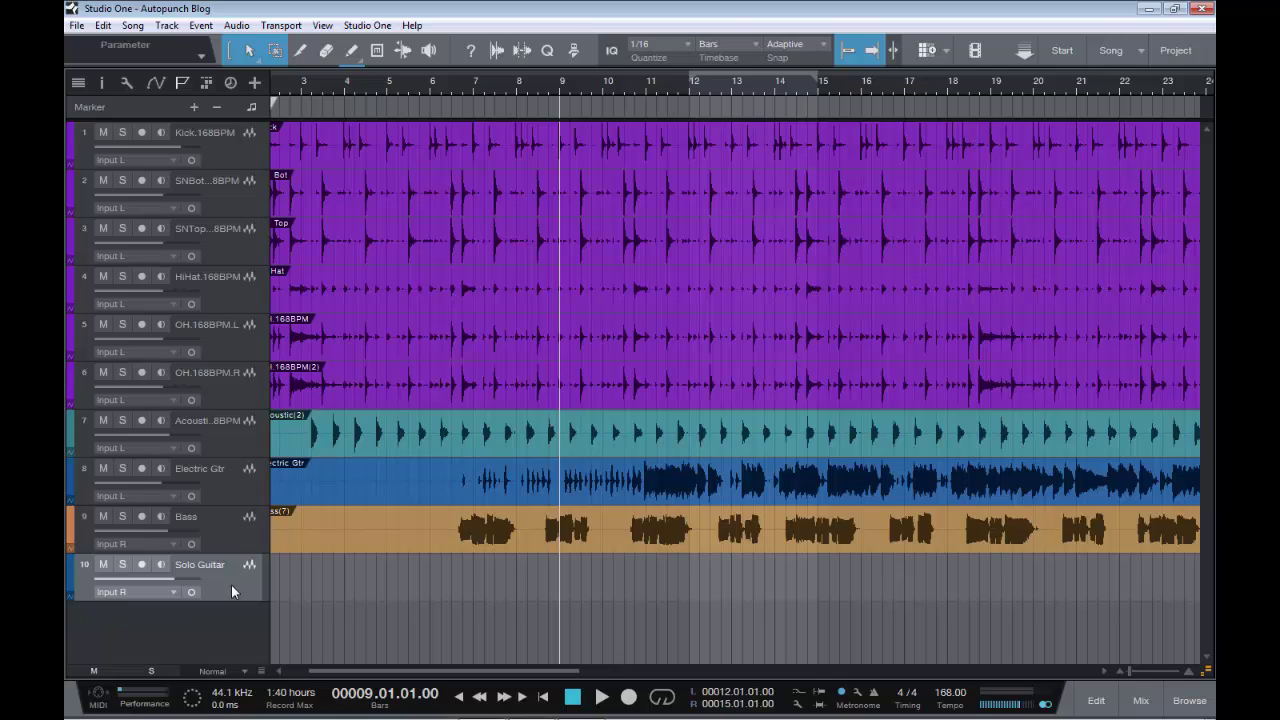
- Arm Solo Guitar, record a count-in take from bar 9 to bar 15, then disarm the track
{"action": "left_click", "coordinate": [142, 564]}
{"action": "key", "text": "KP_Multiply"}
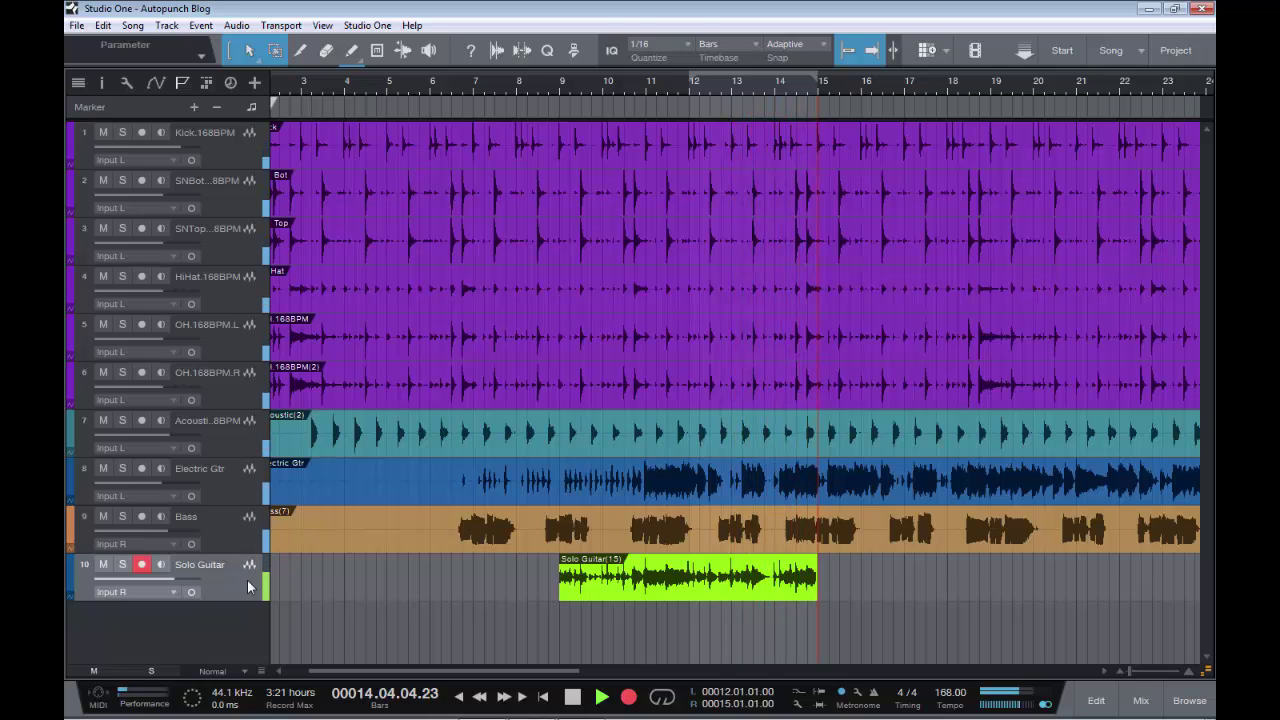
{"action": "left_click", "coordinate": [141, 567]}
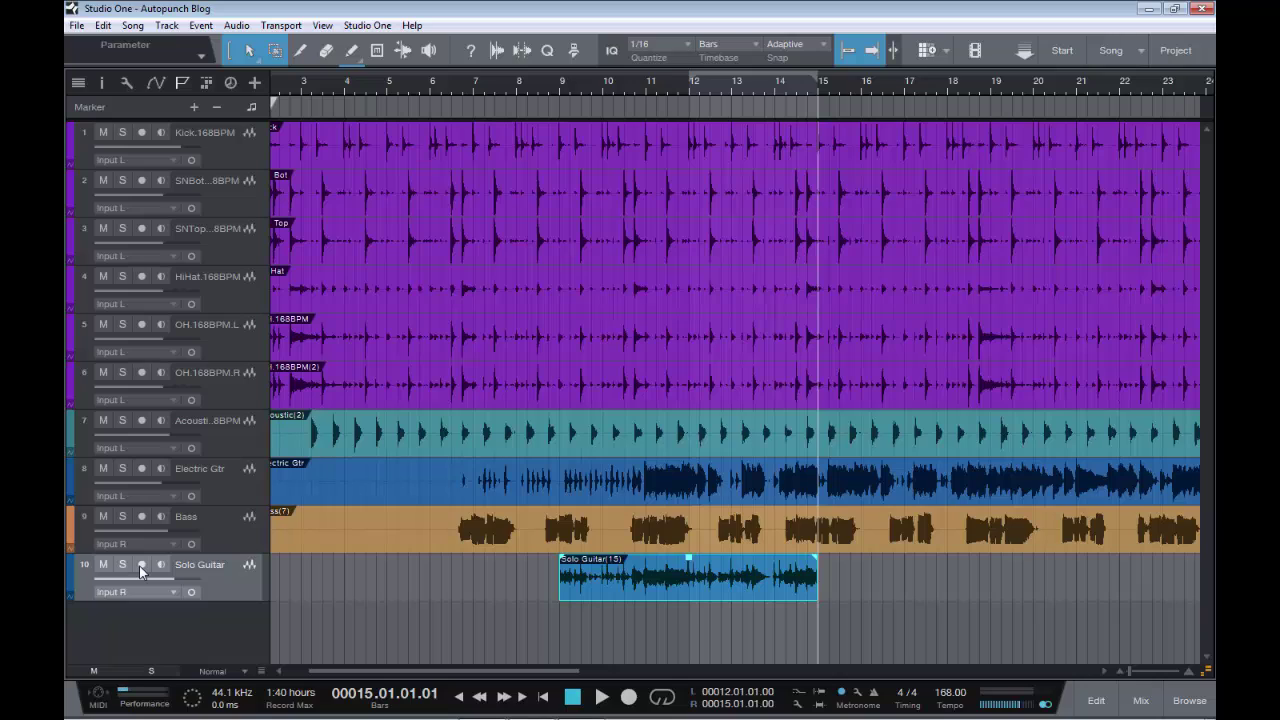
- Delete the Solo Guitar take and switch the metronome from Precount to a 2-bar Preroll
{"action": "key", "text": "Delete"}
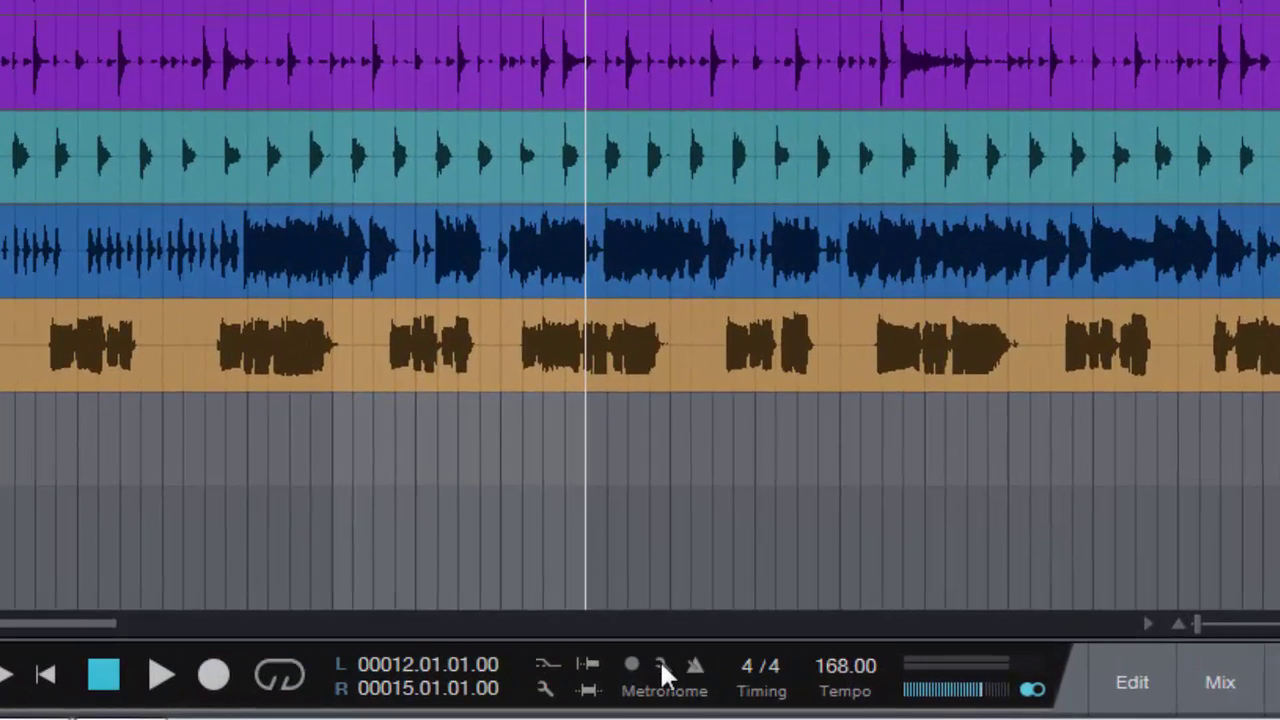
{"action": "left_click", "coordinate": [662, 668]}
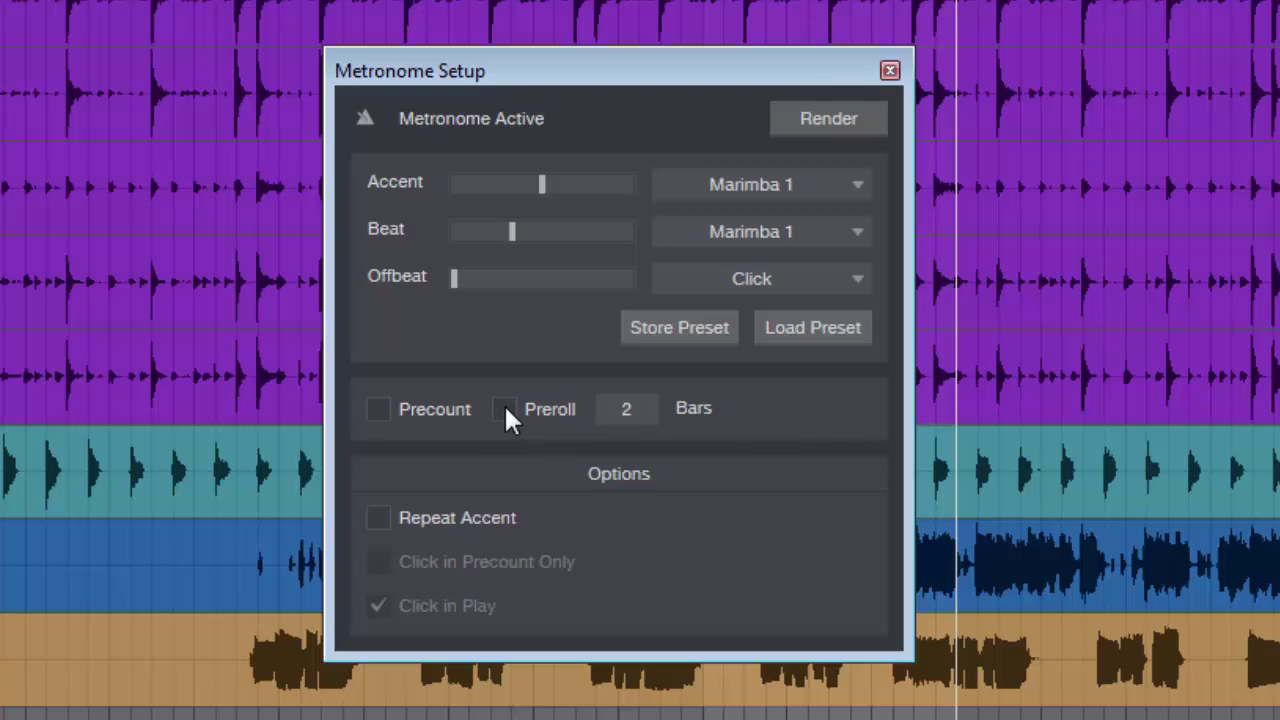
{"action": "left_click", "coordinate": [505, 411]}
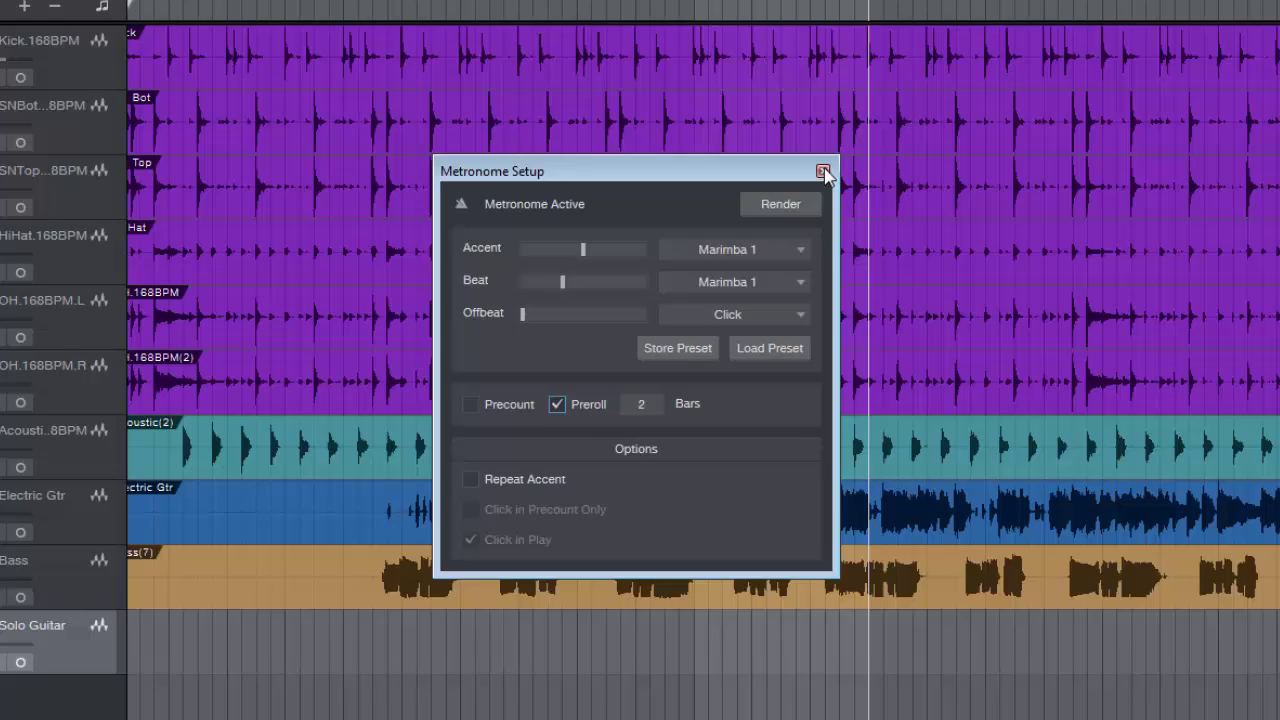
{"action": "left_click", "coordinate": [890, 70]}
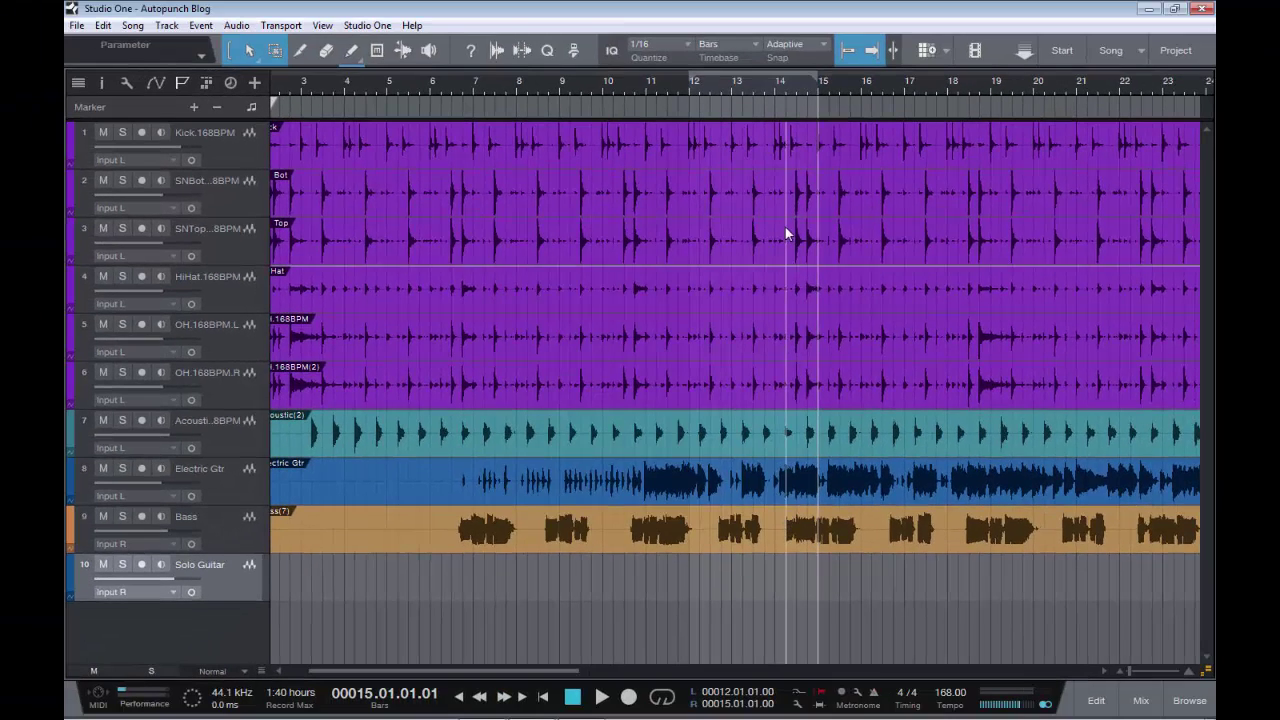
- From bar 9, arm Solo Guitar and record to bar 15 with preroll starting at bar 7
{"action": "left_click", "coordinate": [559, 87]}
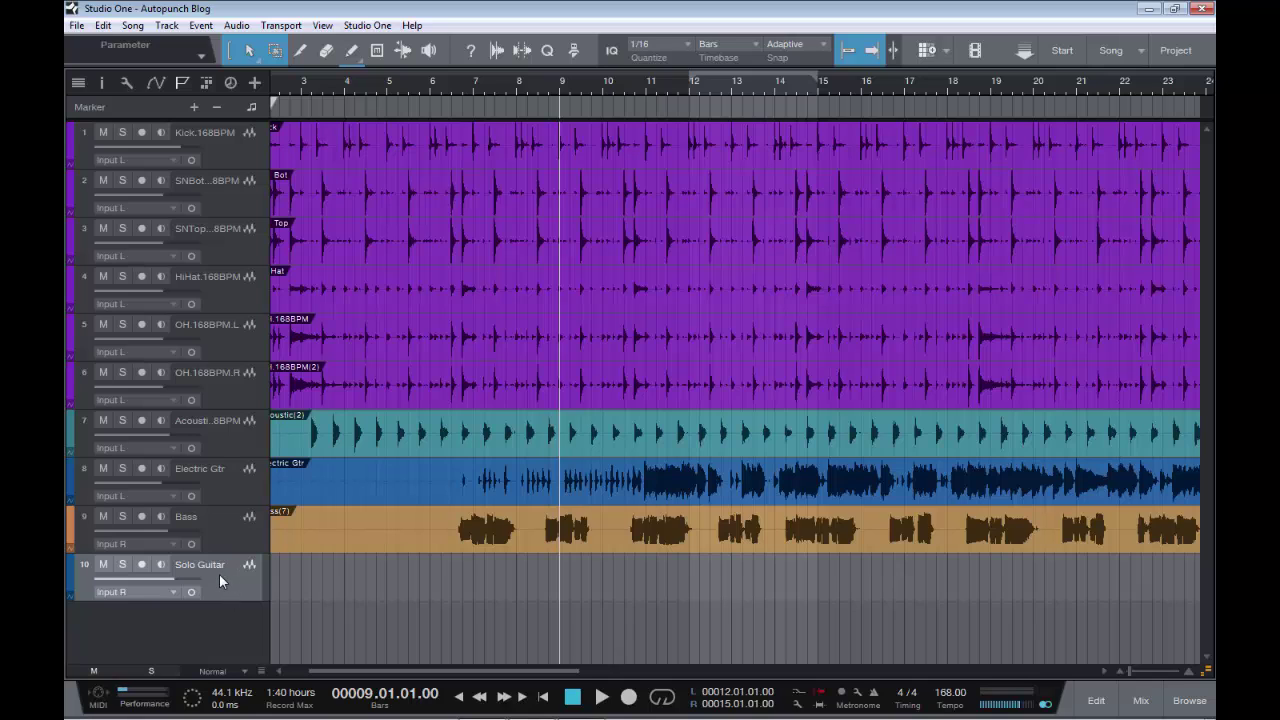
{"action": "key", "text": "r"}
{"action": "key", "text": "space"}
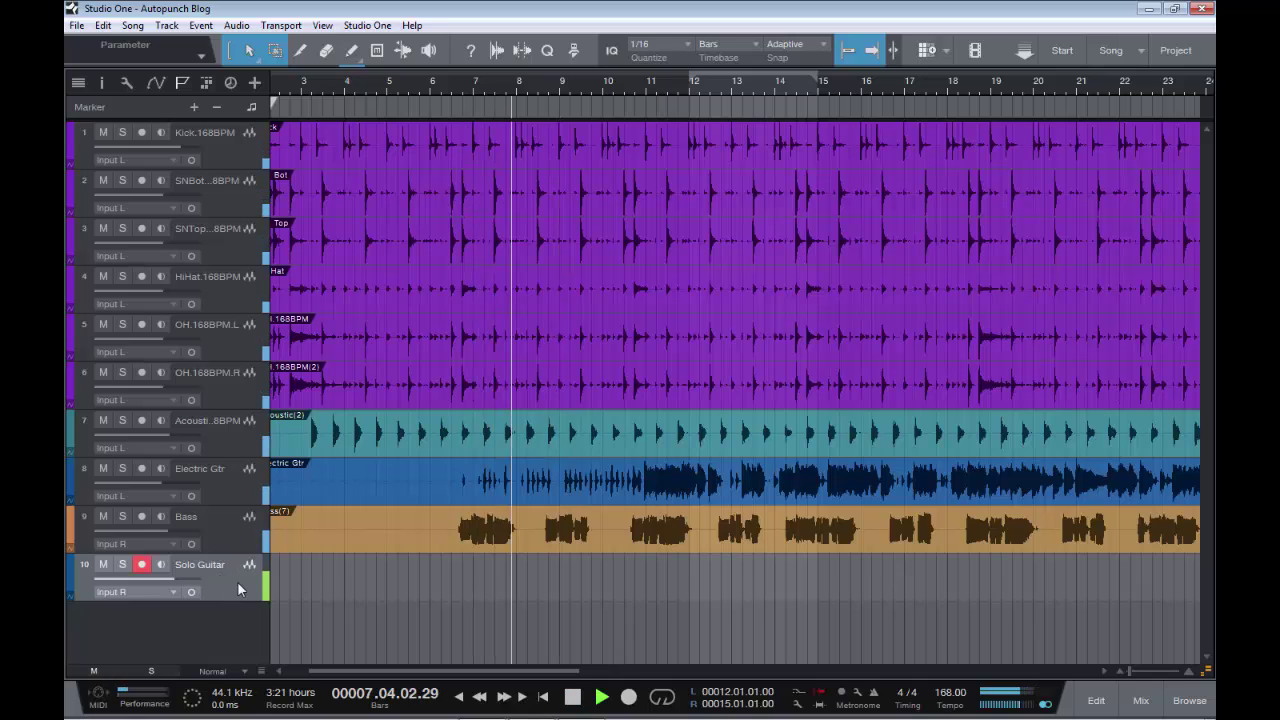
{"action": "key", "text": "KP_Multiply"}
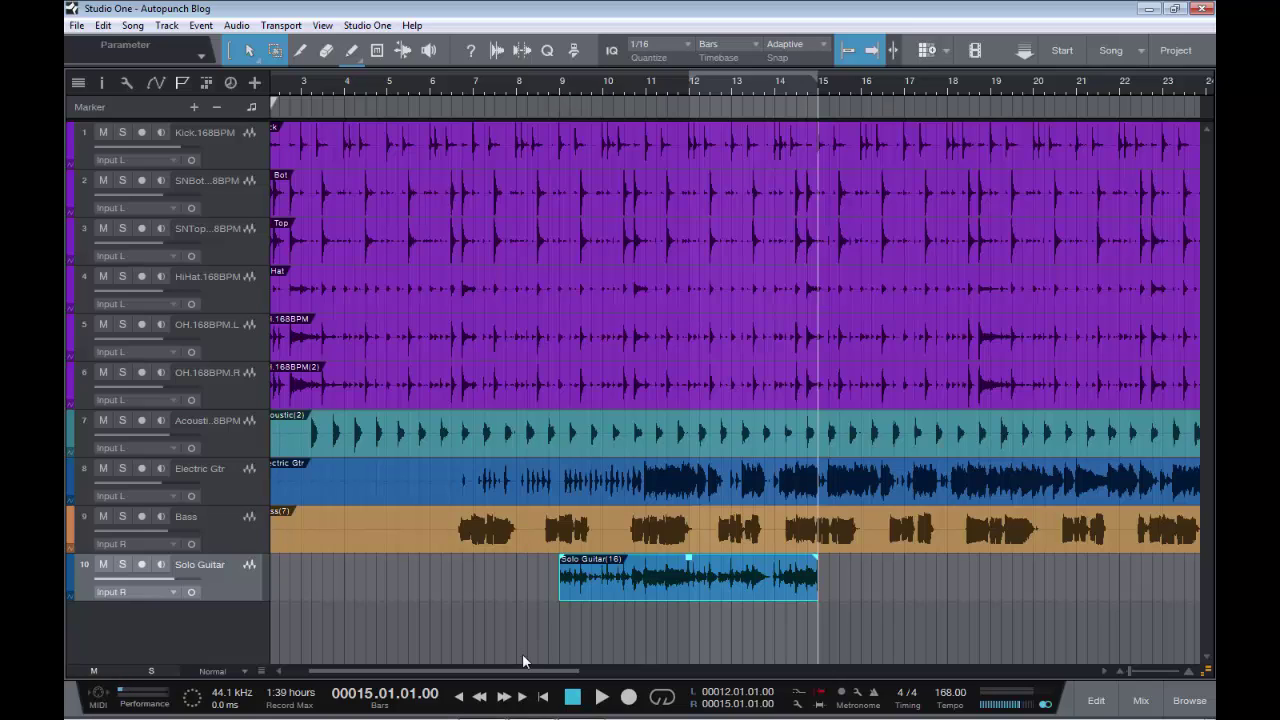
- Delete the second Solo Guitar take, return the playhead to bar 9, and enable Auto Punch
{"action": "key", "text": "Delete"}
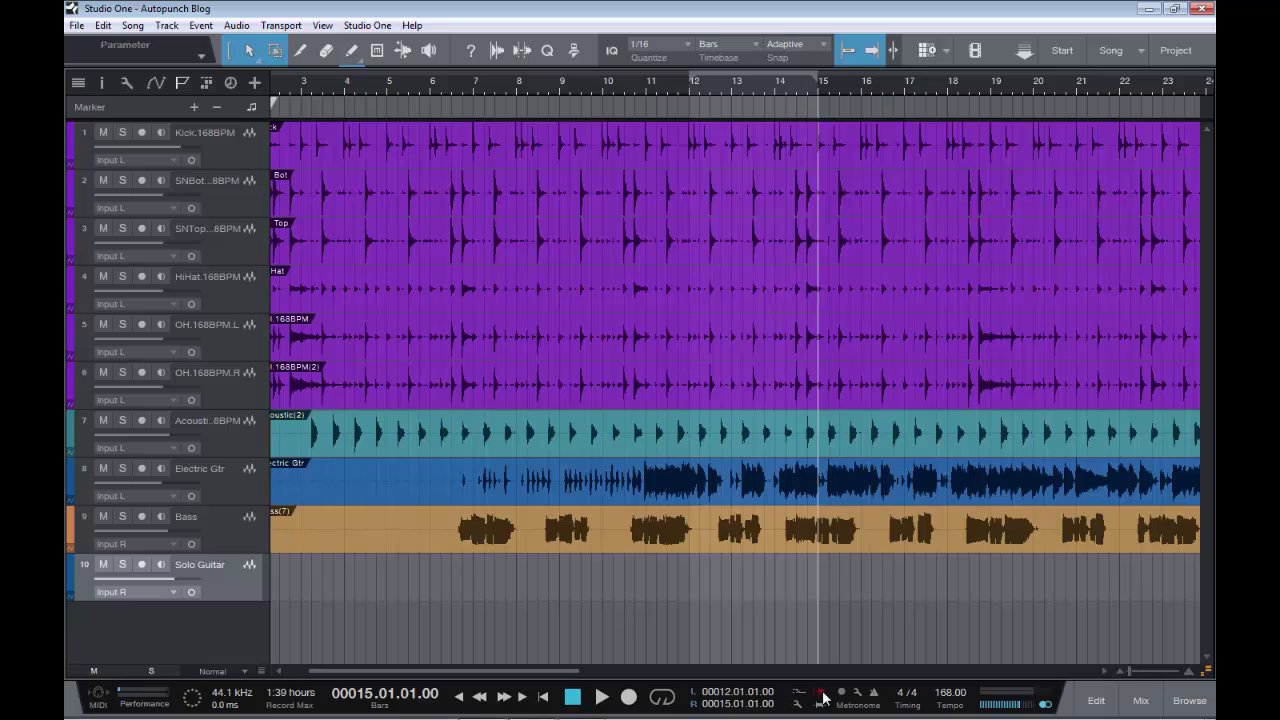
{"action": "left_click", "coordinate": [559, 86]}
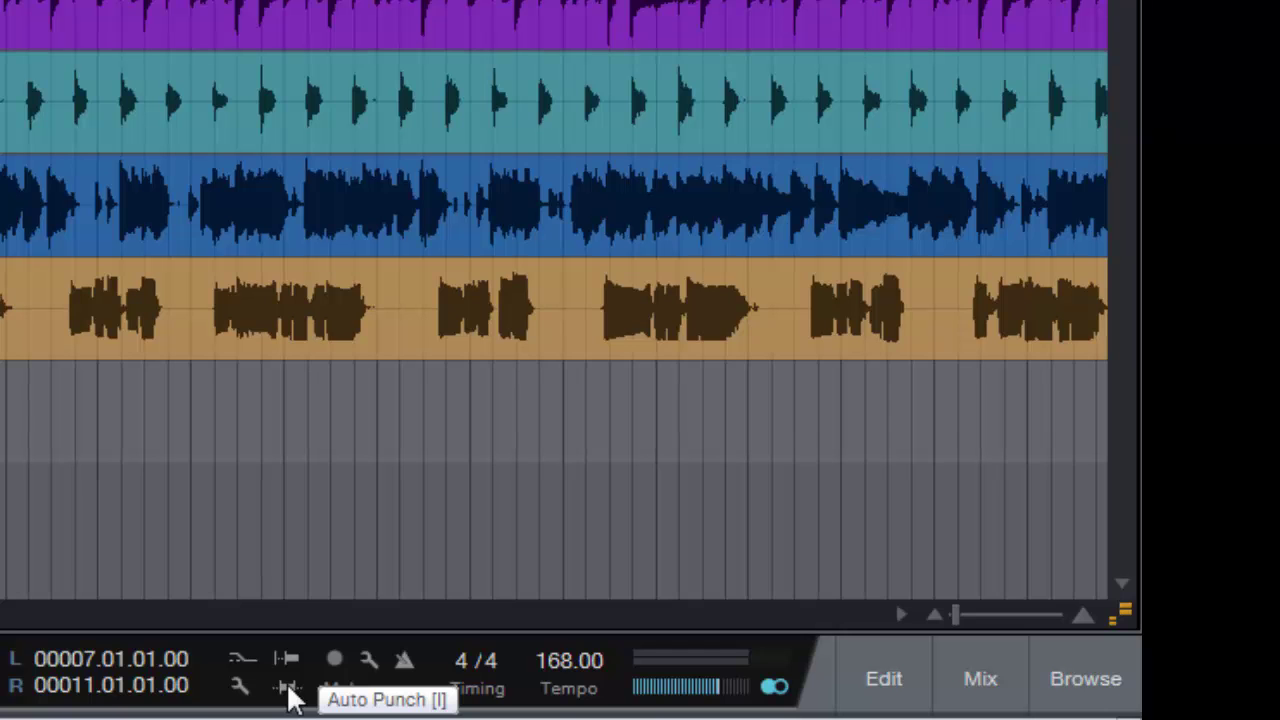
{"action": "left_click", "coordinate": [288, 690]}
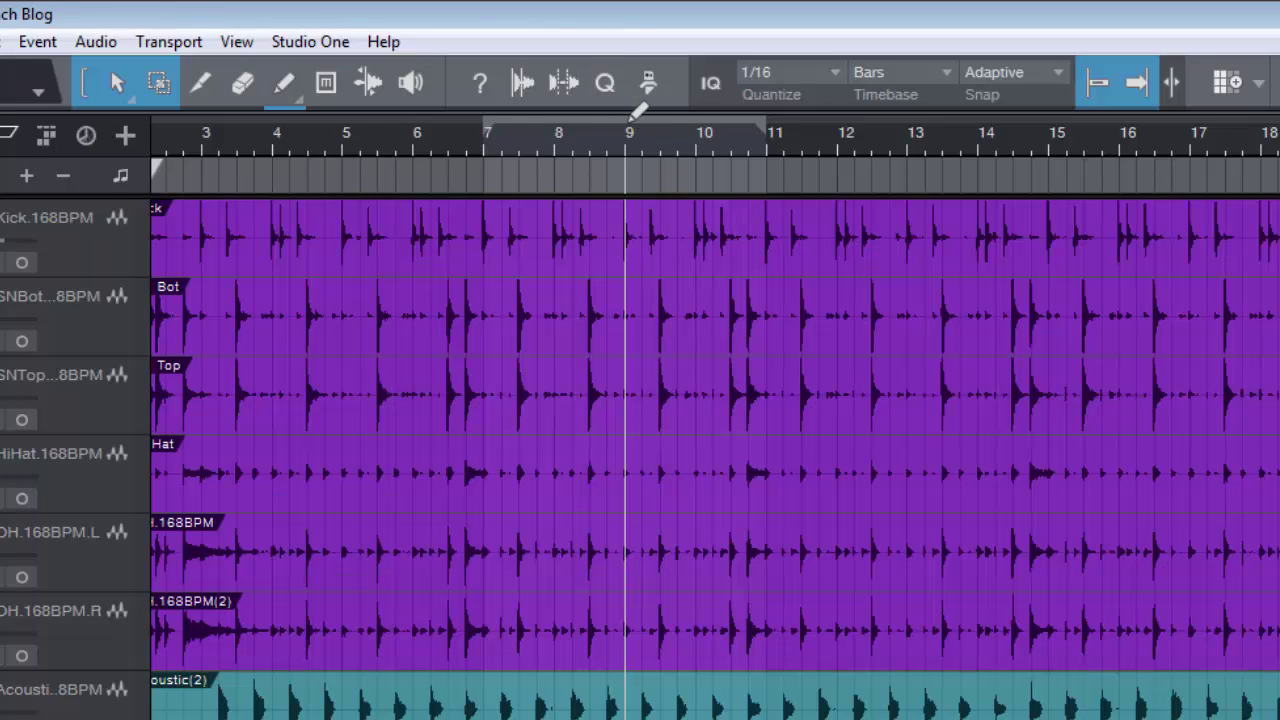
- Stretch the loop range over bars 9 to 13, then move the playhead back to bar 7
{"action": "left_click_drag", "start_coordinate": [630, 120], "coordinate": [910, 133]}
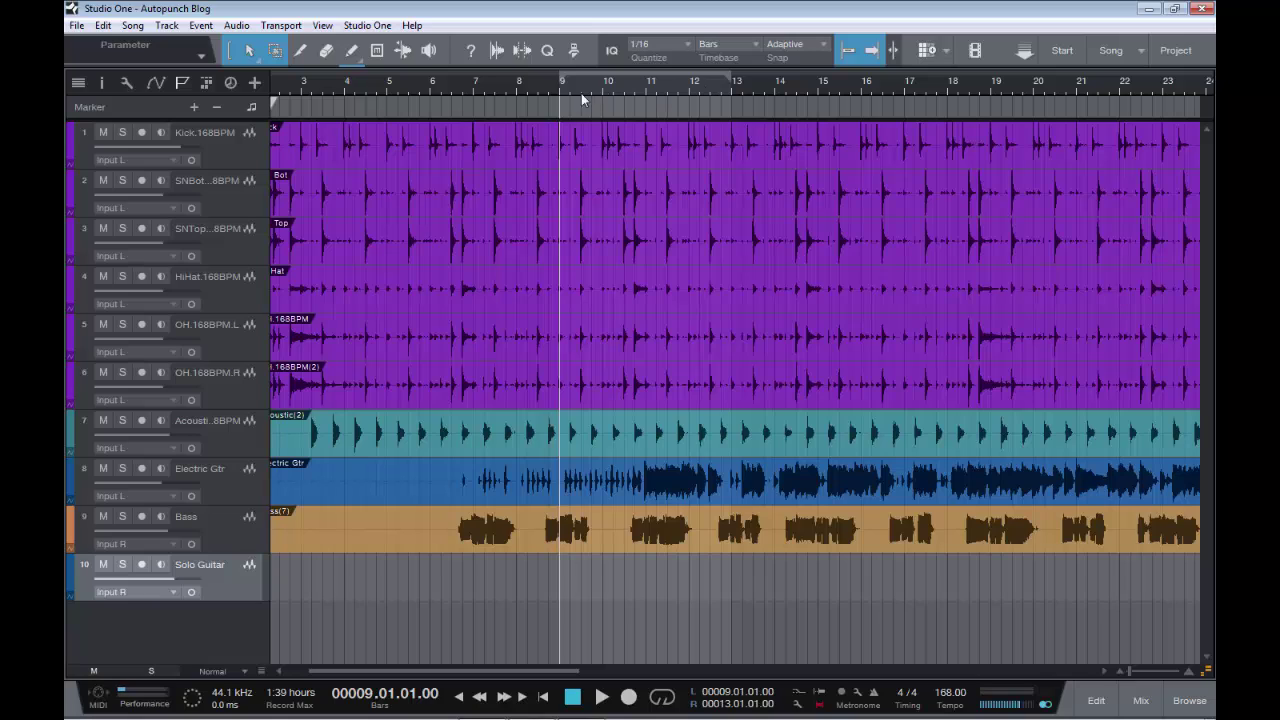
{"action": "left_click", "coordinate": [474, 94]}
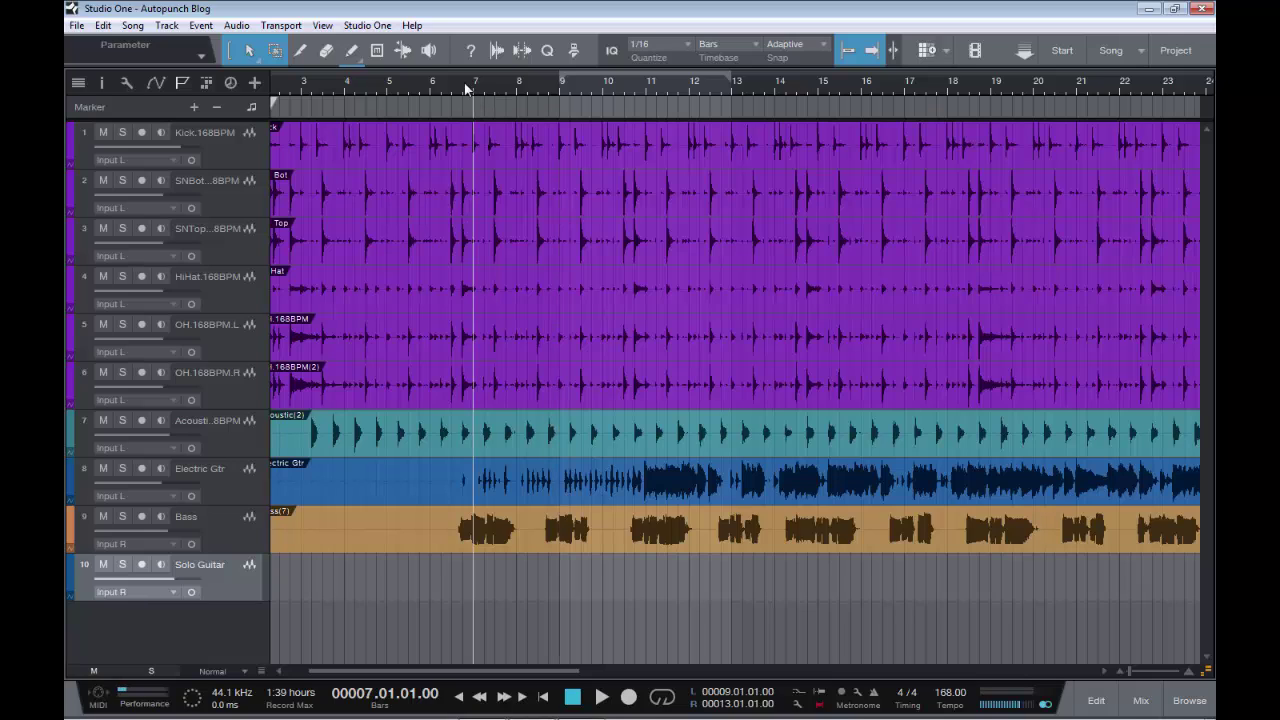
{"action": "left_click", "coordinate": [427, 93]}
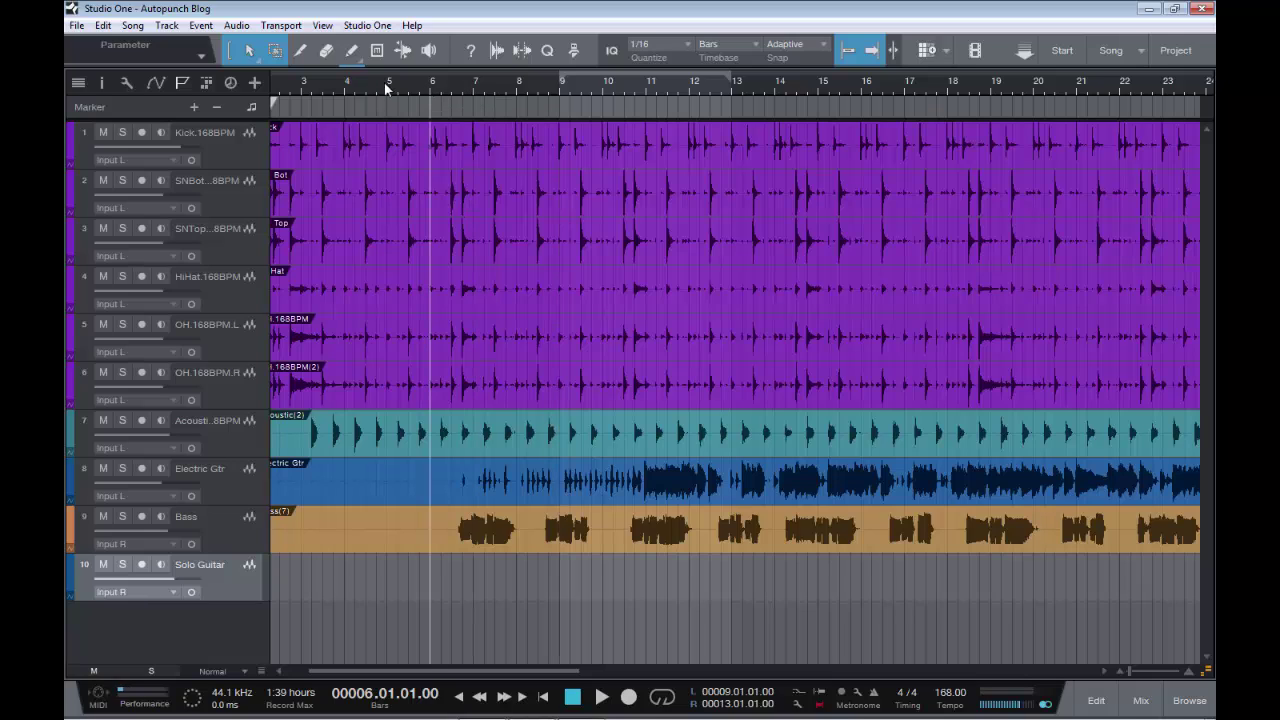
{"action": "left_click", "coordinate": [384, 92]}
{"action": "left_click", "coordinate": [350, 92]}
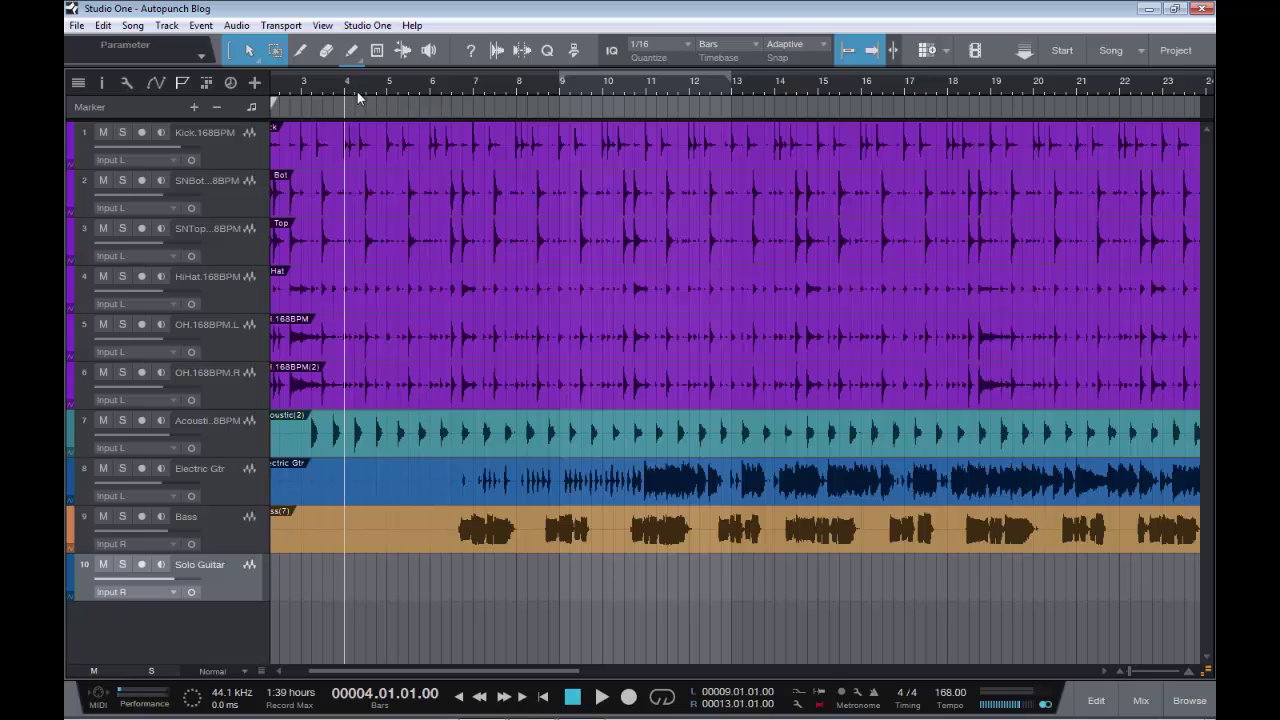
{"action": "left_click", "coordinate": [474, 91]}
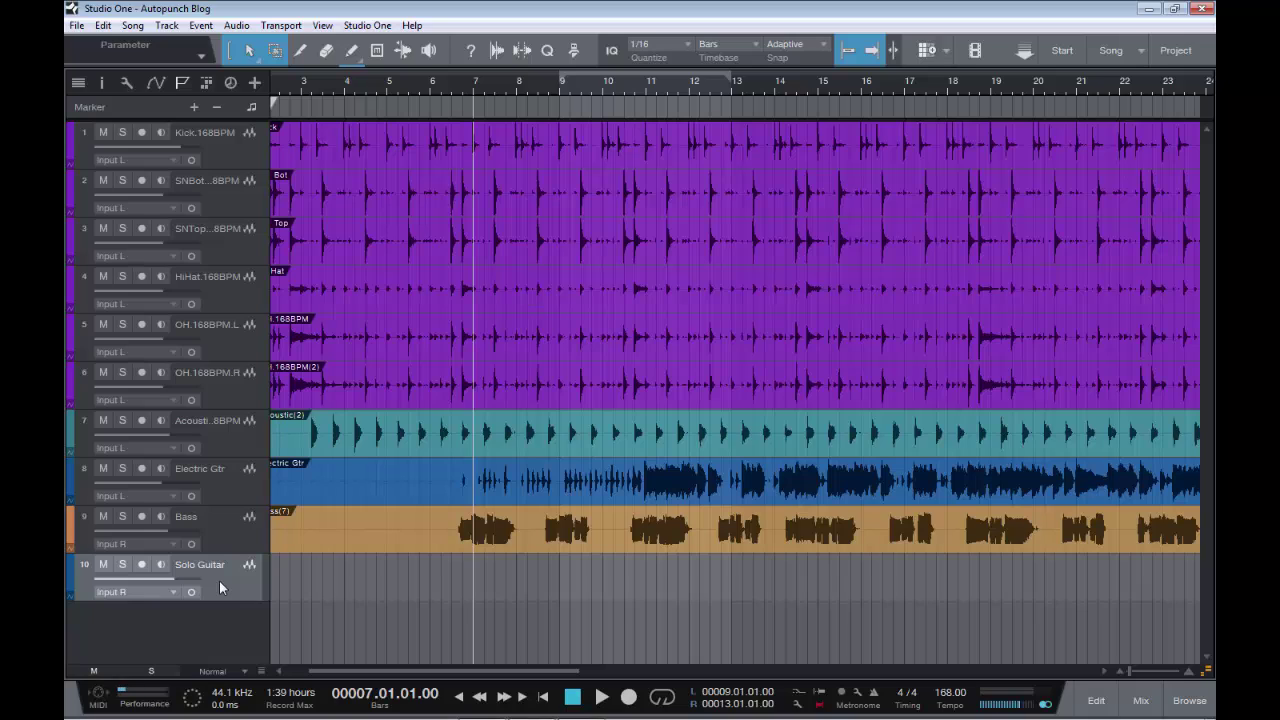
- Arm Solo Guitar, record from bar 7 punching in at bar 9 and out at bar 13, then disarm
{"action": "key", "text": "r"}
{"action": "key", "text": "space"}
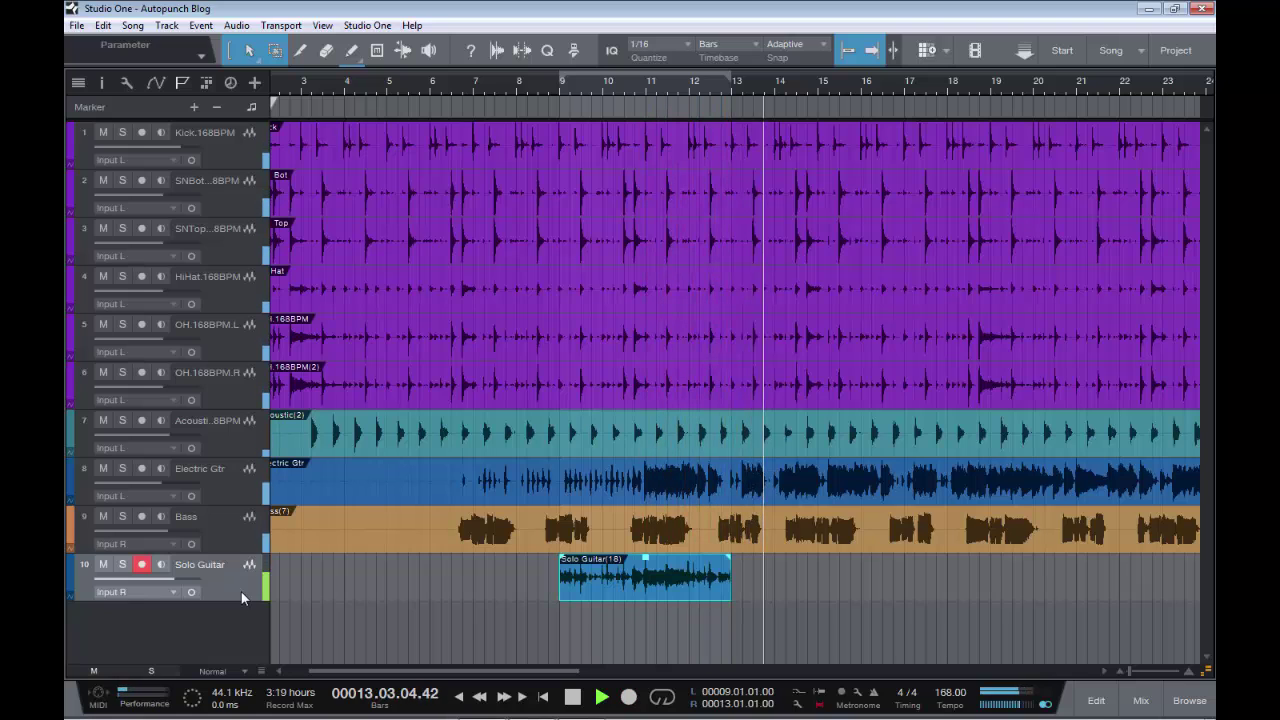
{"action": "key", "text": "space"}
{"action": "key", "text": "r"}
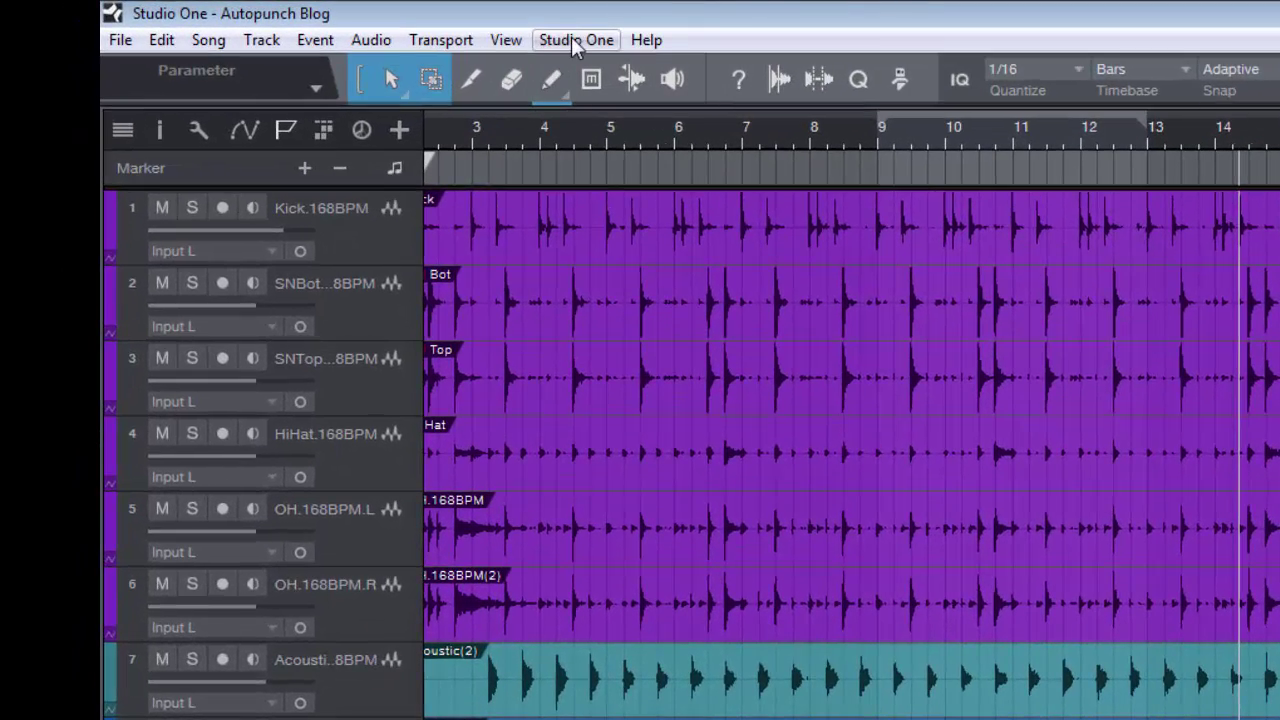
{"action": "left_click", "coordinate": [576, 42]}
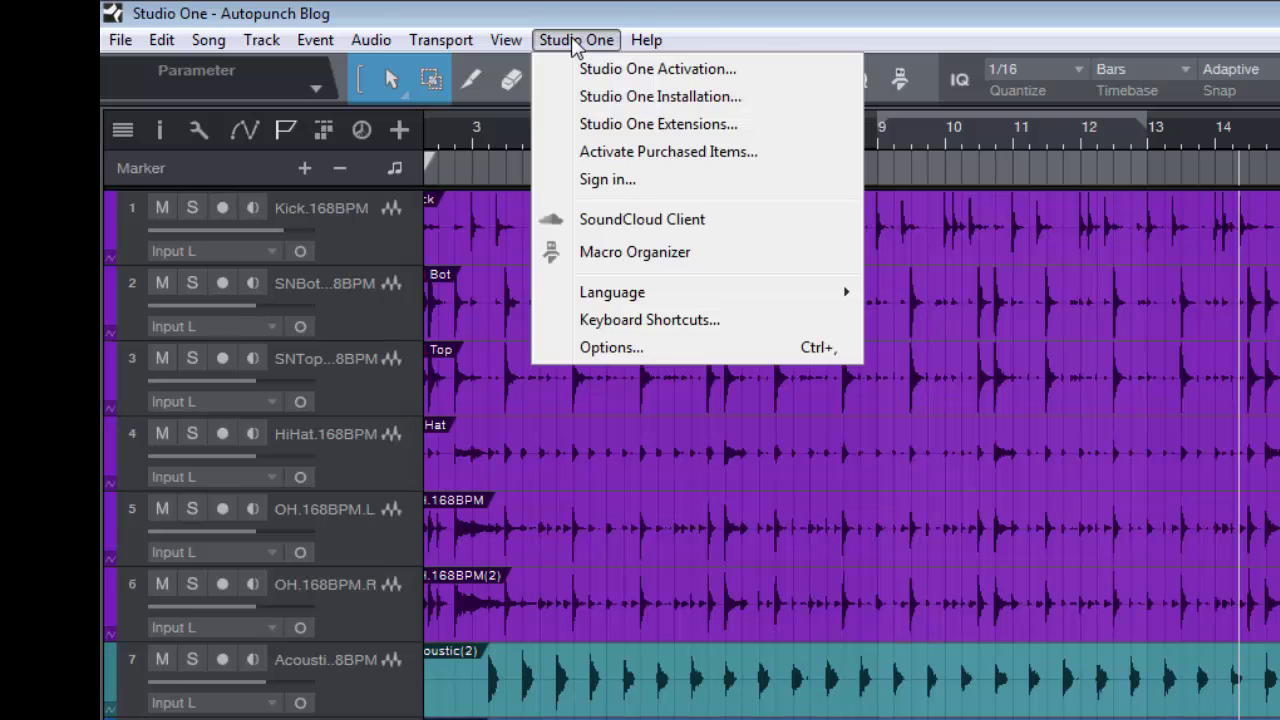
{"action": "left_click", "coordinate": [622, 350]}
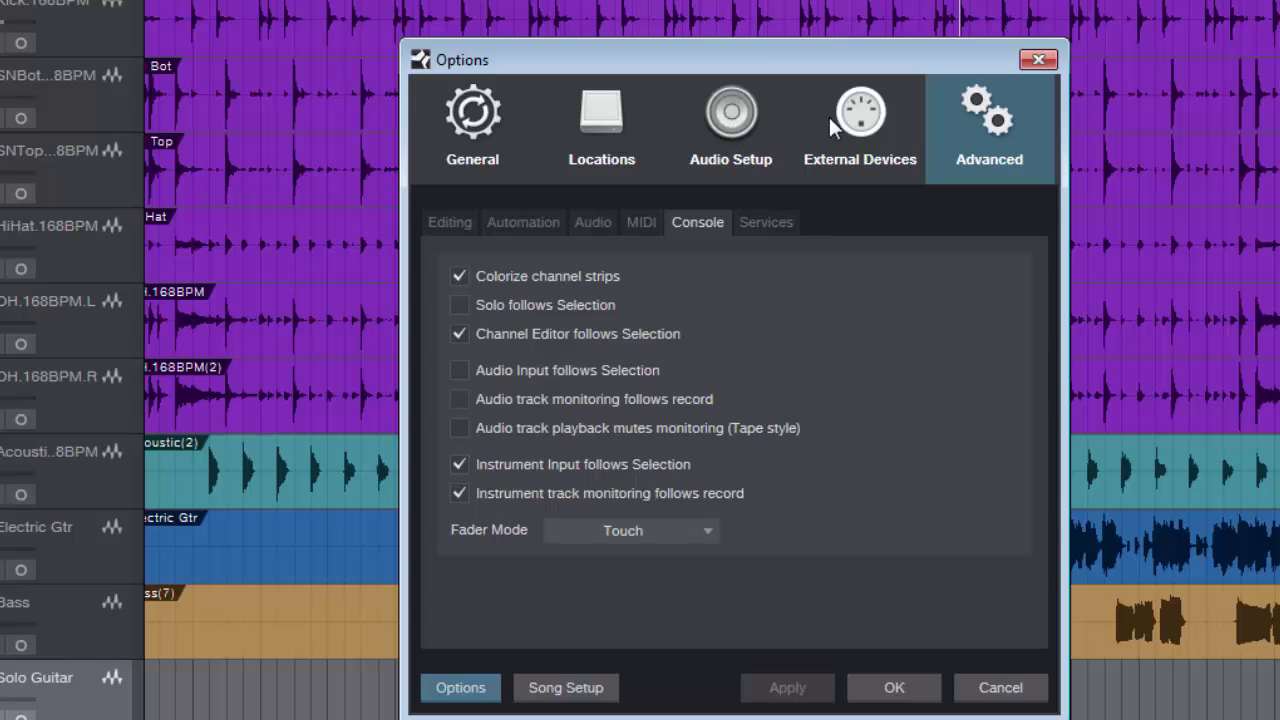
{"action": "left_click", "coordinate": [594, 224]}
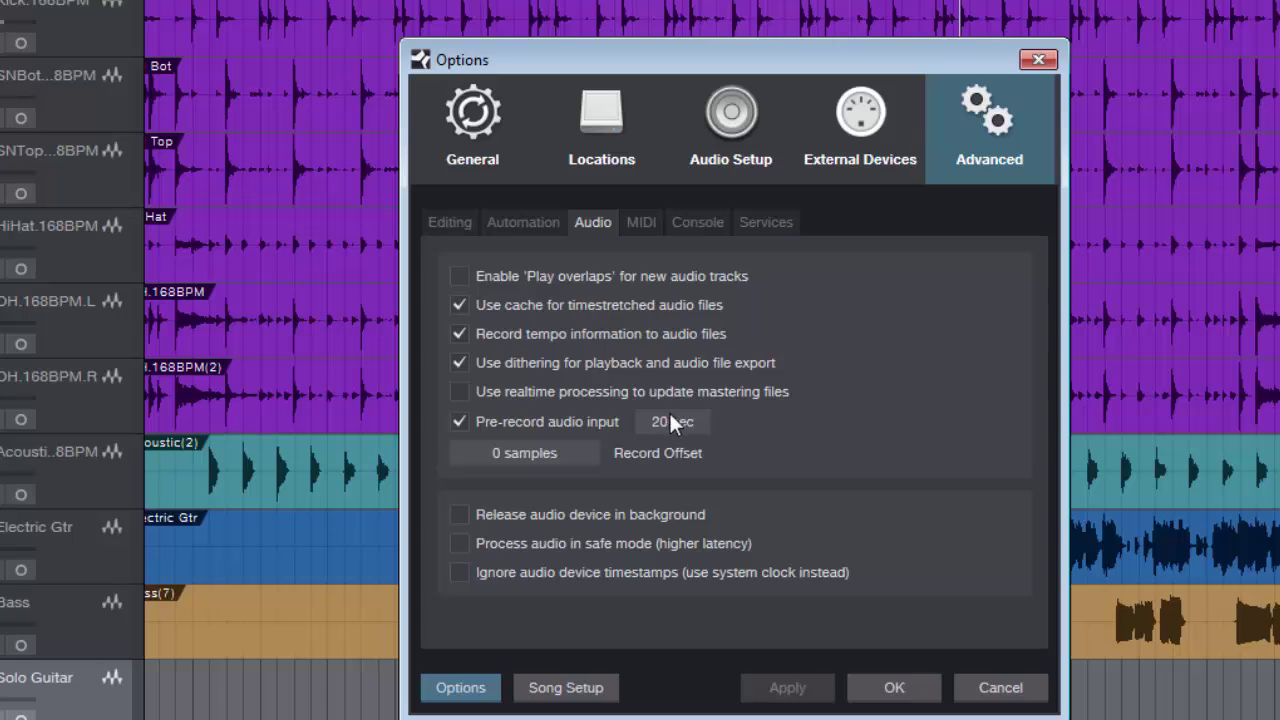
{"action": "left_click", "coordinate": [897, 690]}
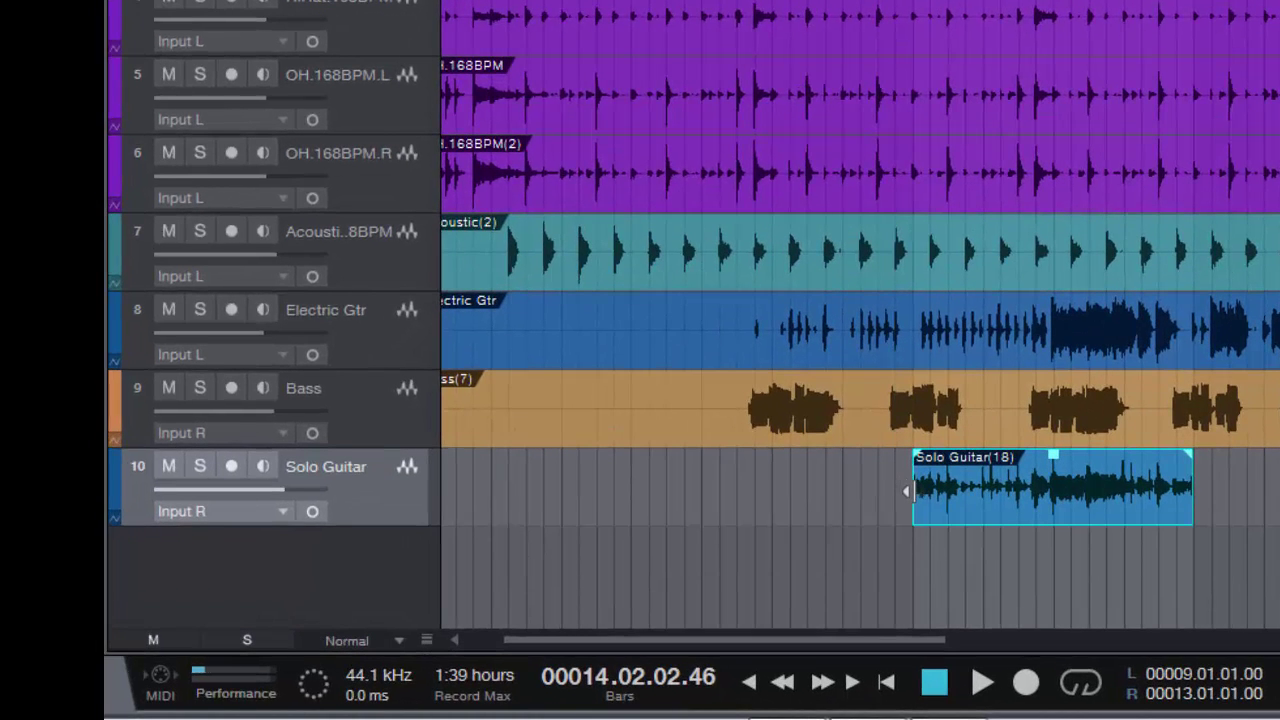
{"action": "left_click_drag", "start_coordinate": [908, 488], "coordinate": [714, 487]}
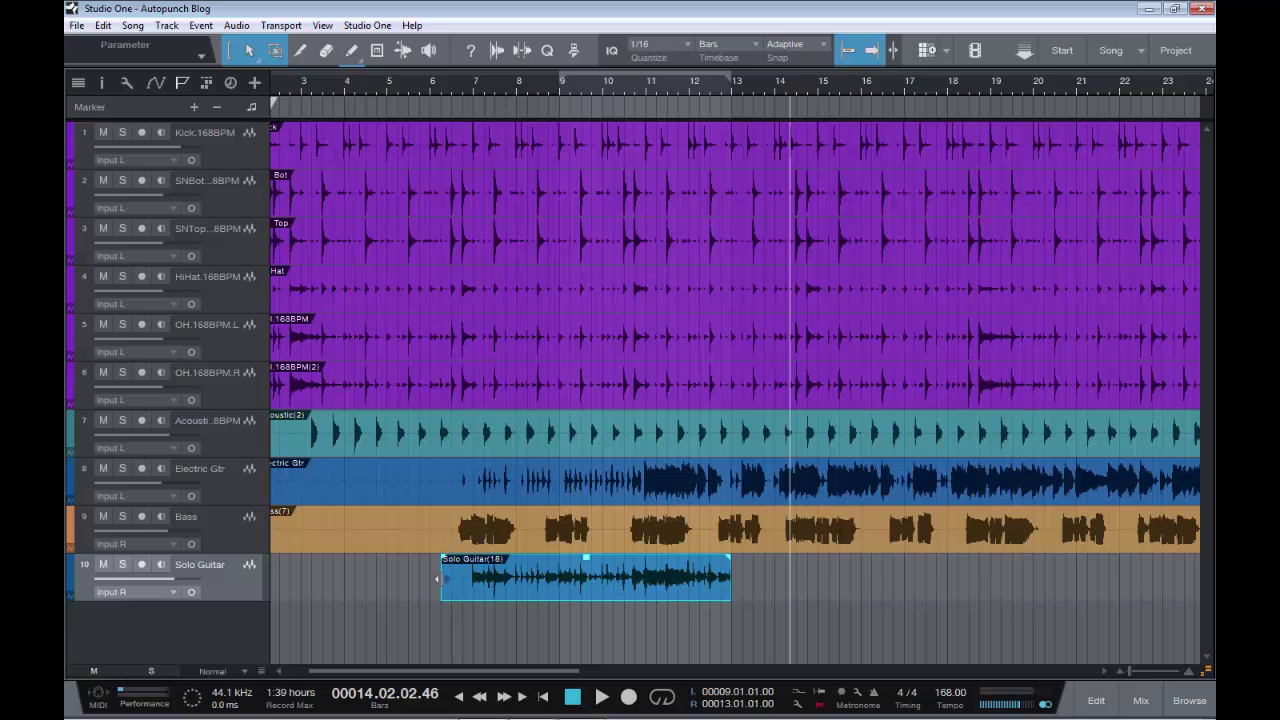
{"action": "left_click_drag", "start_coordinate": [437, 578], "coordinate": [552, 582]}
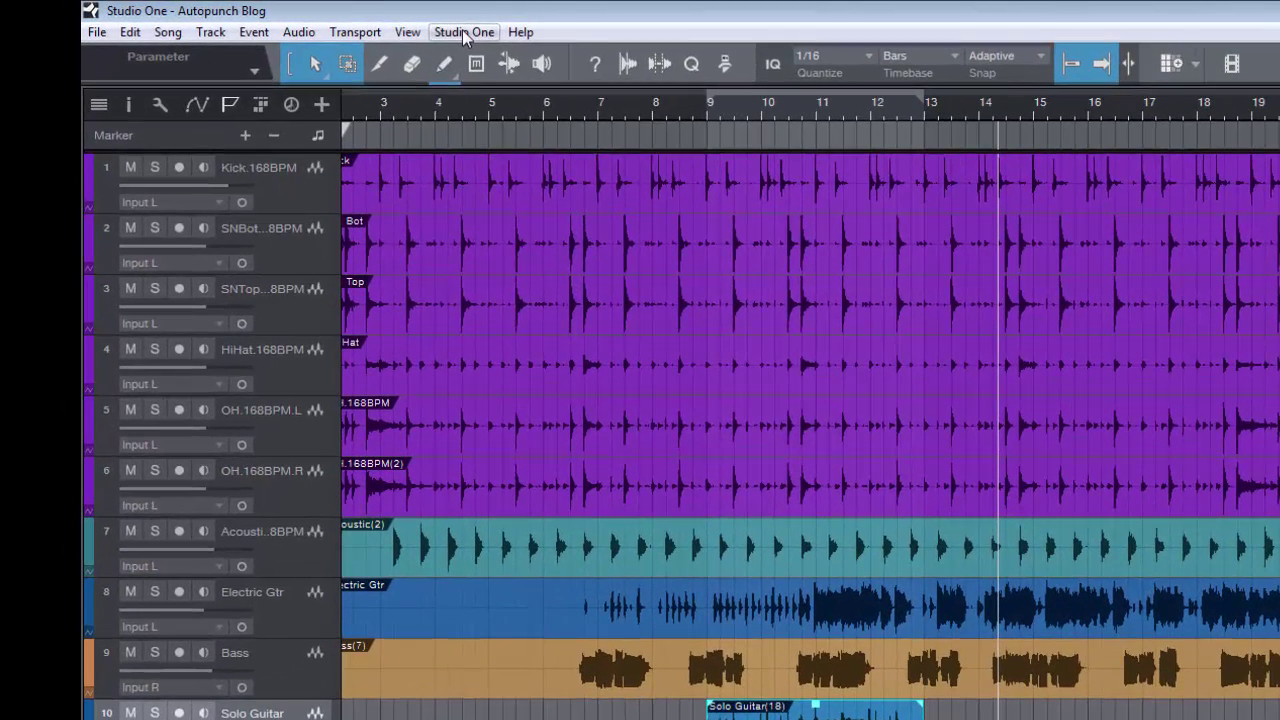
{"action": "left_click", "coordinate": [389, 27]}
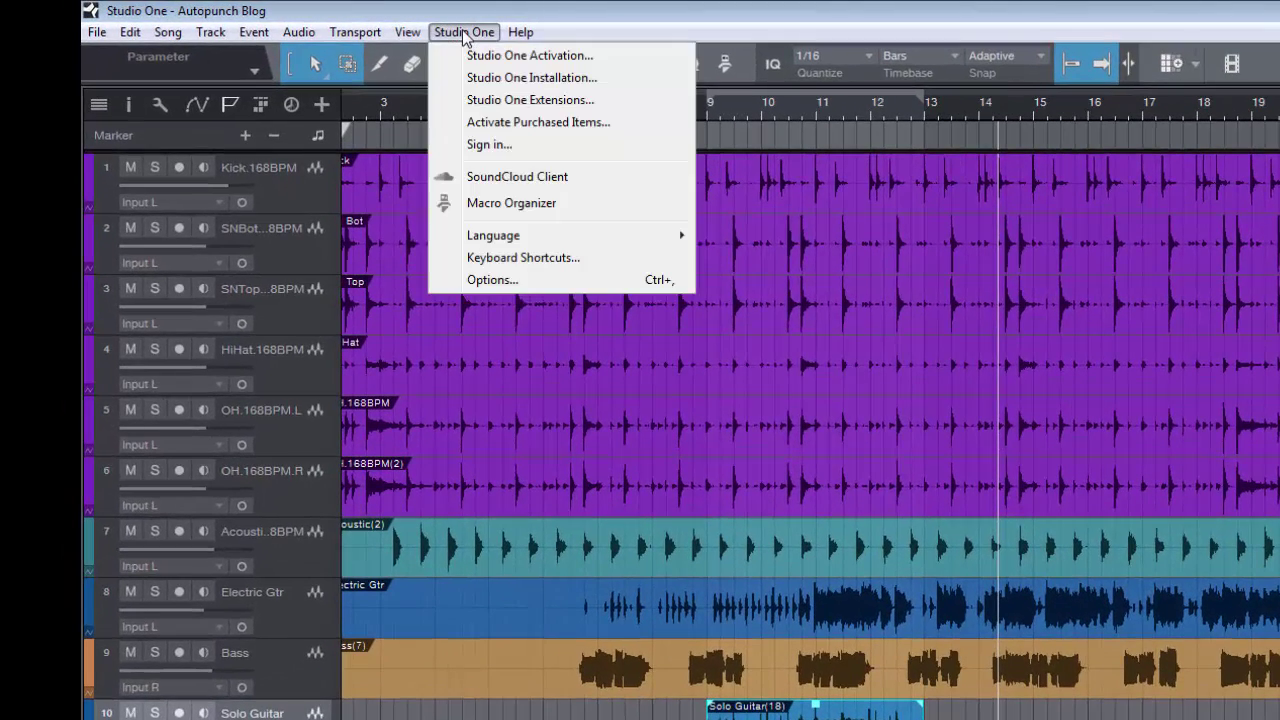
{"action": "left_click", "coordinate": [500, 280]}
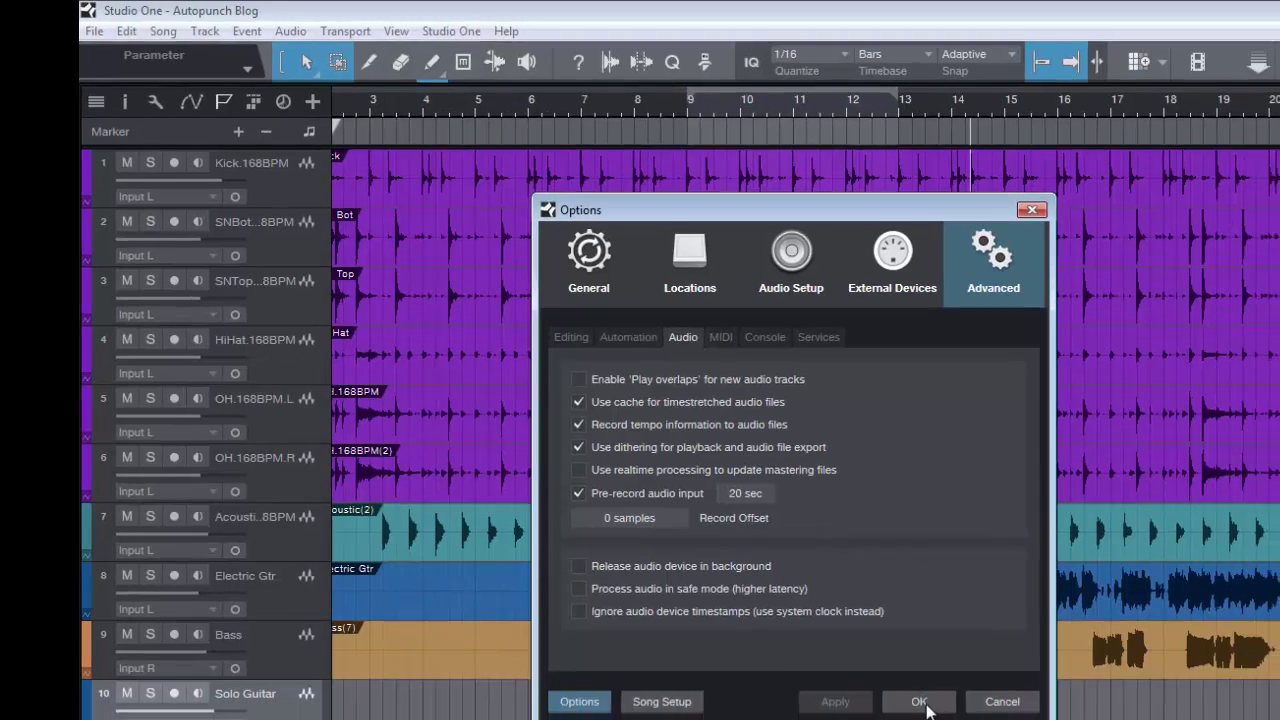
{"action": "left_click", "coordinate": [945, 717]}
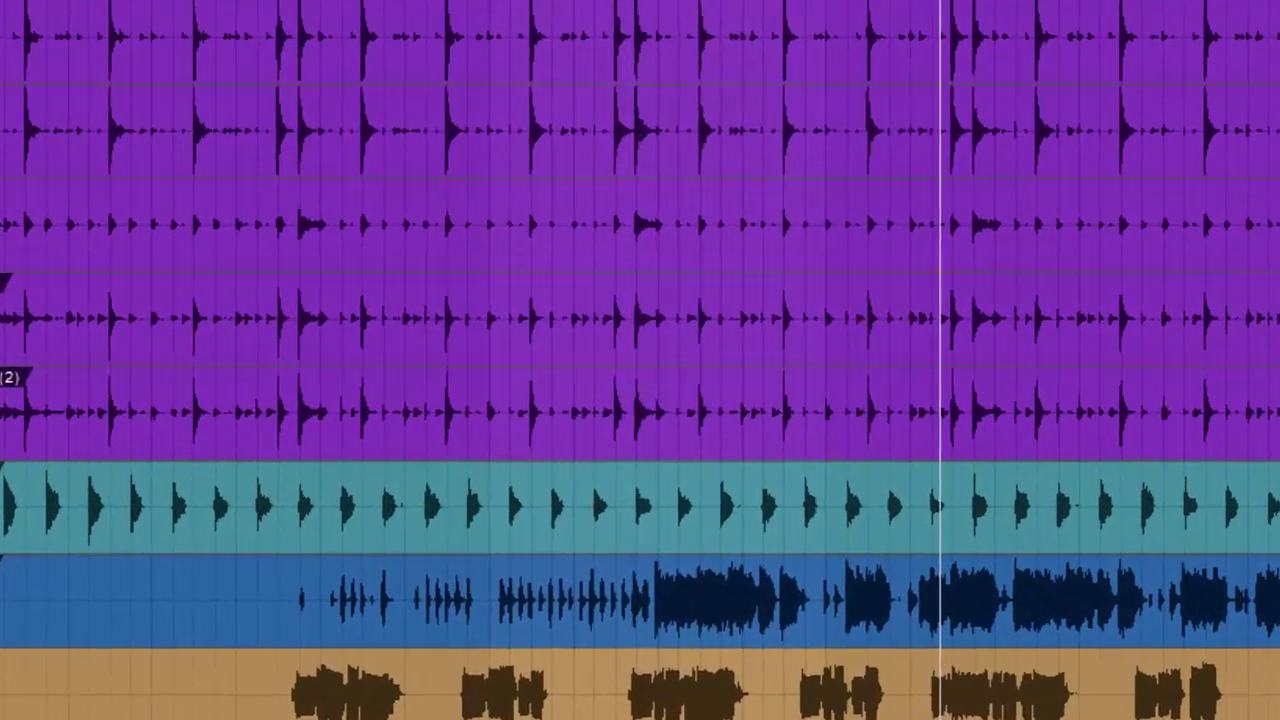
{"action": "left_click", "coordinate": [857, 692]}
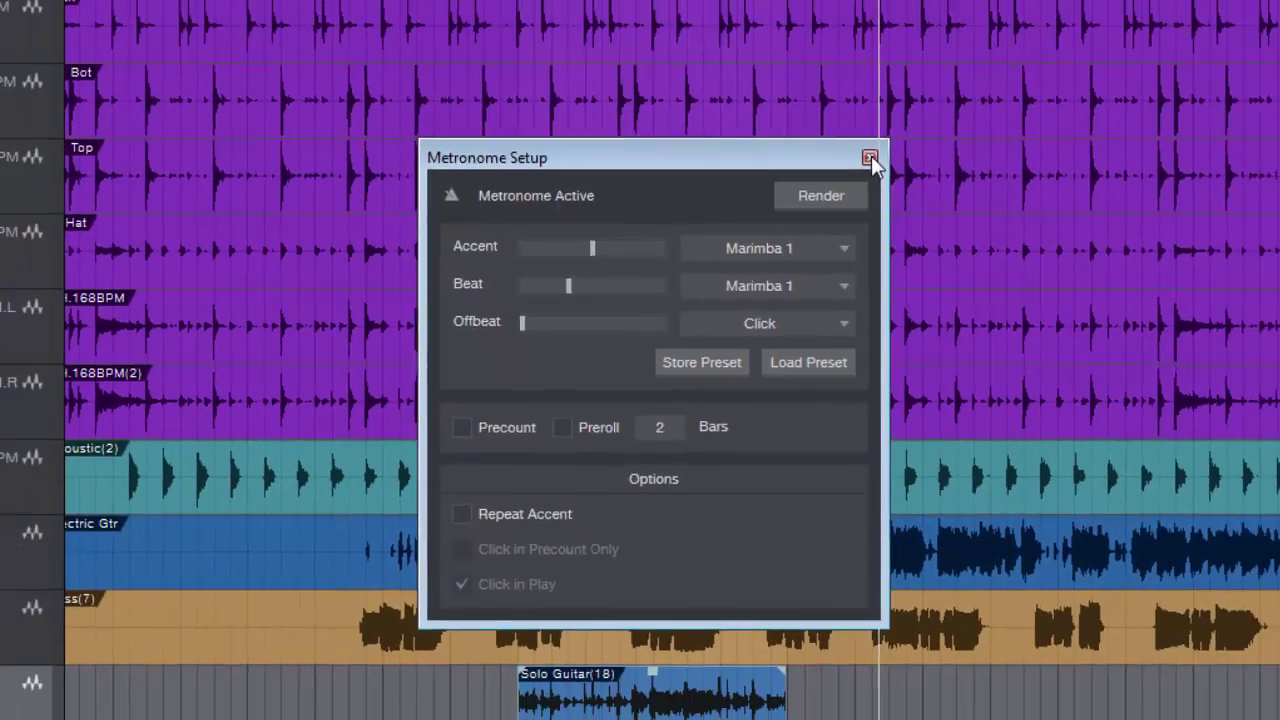
{"action": "left_click", "coordinate": [944, 95]}
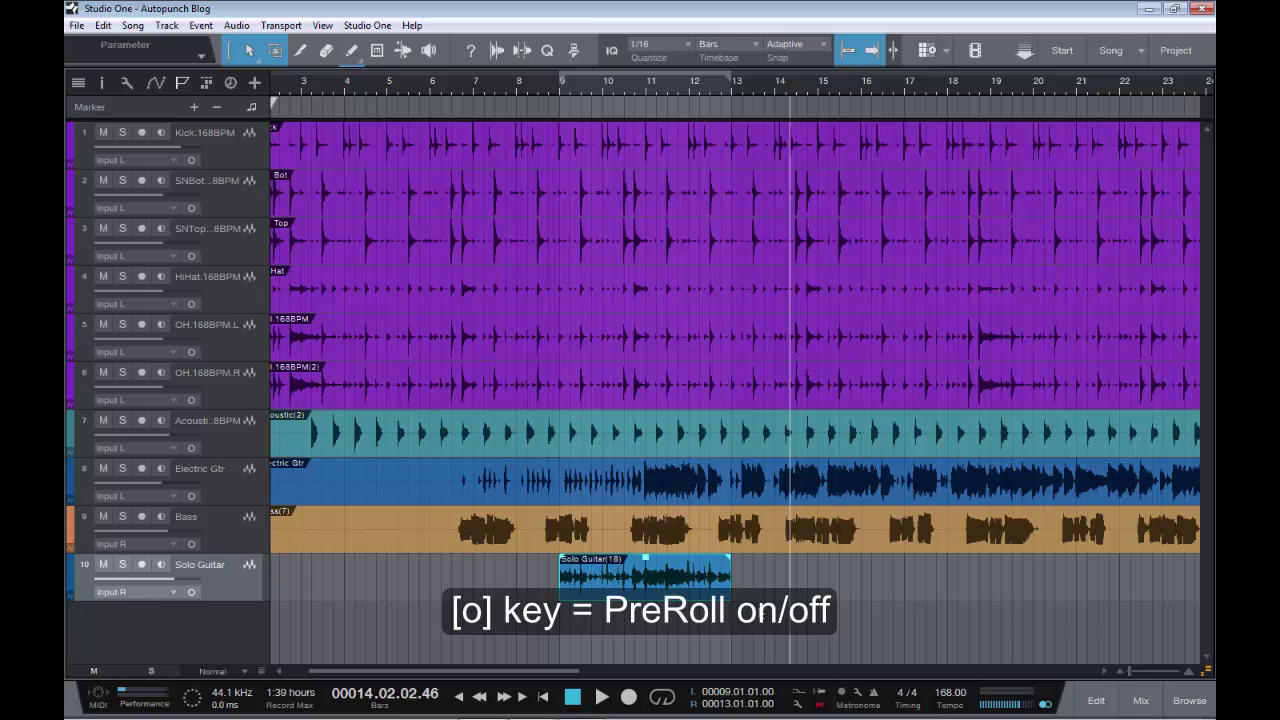
- Toggle Preroll with the O shortcut and Precount with Shift+C
{"action": "key", "text": "o"}
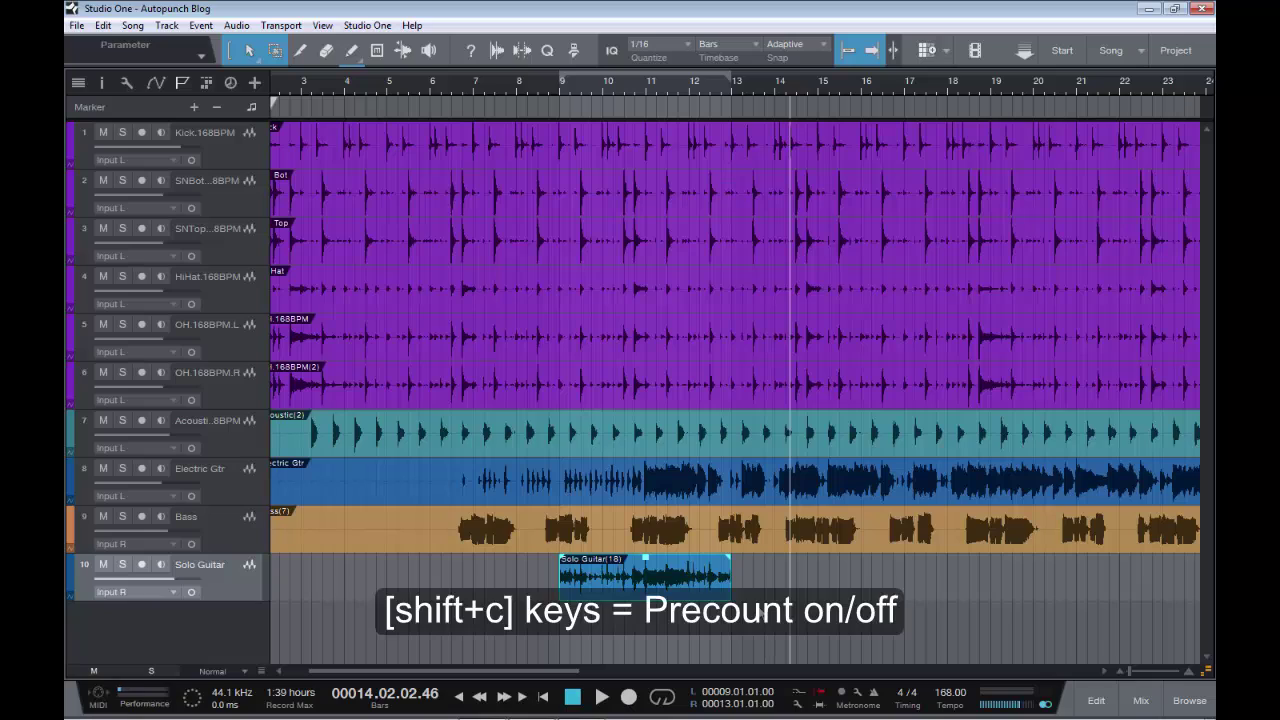
{"action": "key", "text": "shift+c"}
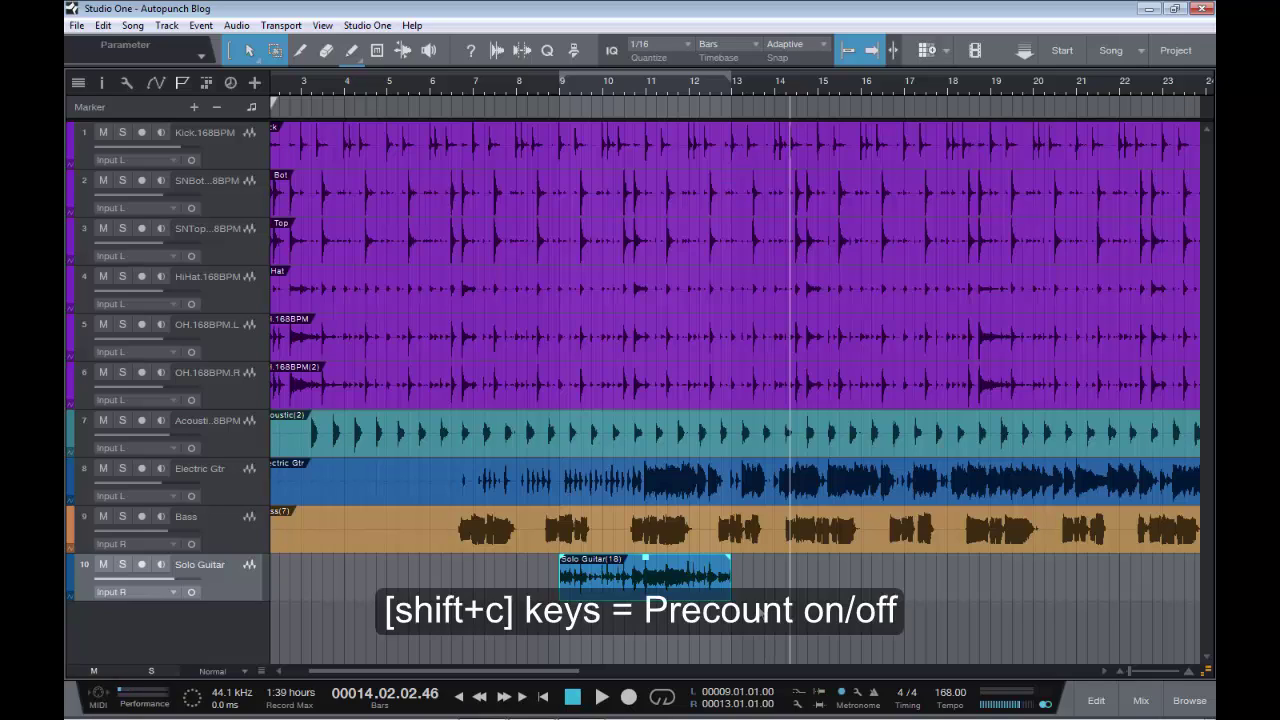